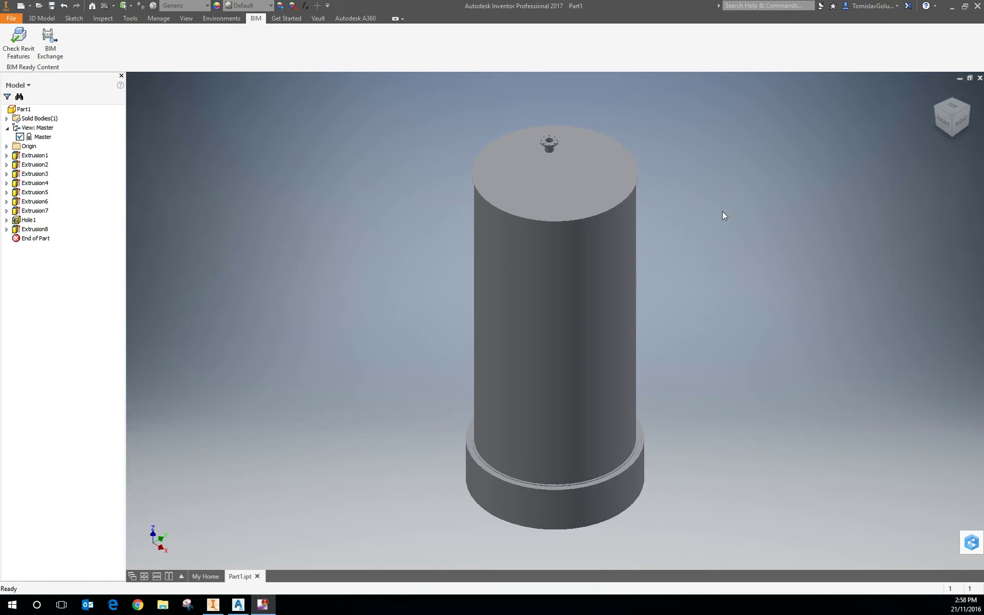
Step: Zoom to the tank's top flange, enter BIM Exchange, and start a Pipe Connector
{"action": "scroll", "coordinate": [569, 119], "scroll_direction": "down", "scroll_amount": 3}
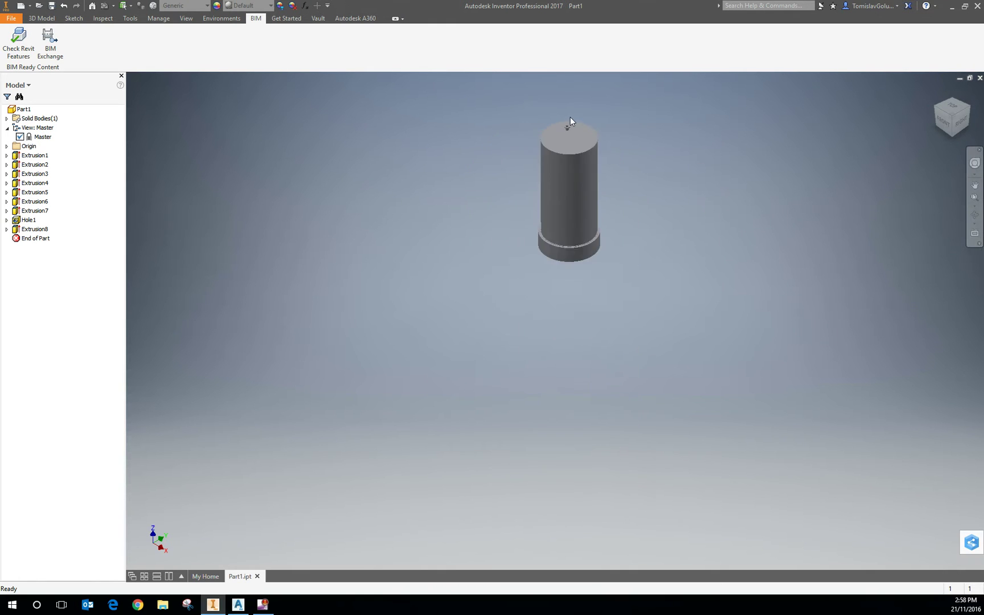
{"action": "scroll", "coordinate": [570, 118], "scroll_direction": "up", "scroll_amount": 5}
{"action": "scroll", "coordinate": [529, 137], "scroll_direction": "up", "scroll_amount": 2}
{"action": "scroll", "coordinate": [518, 137], "scroll_direction": "down", "scroll_amount": 5}
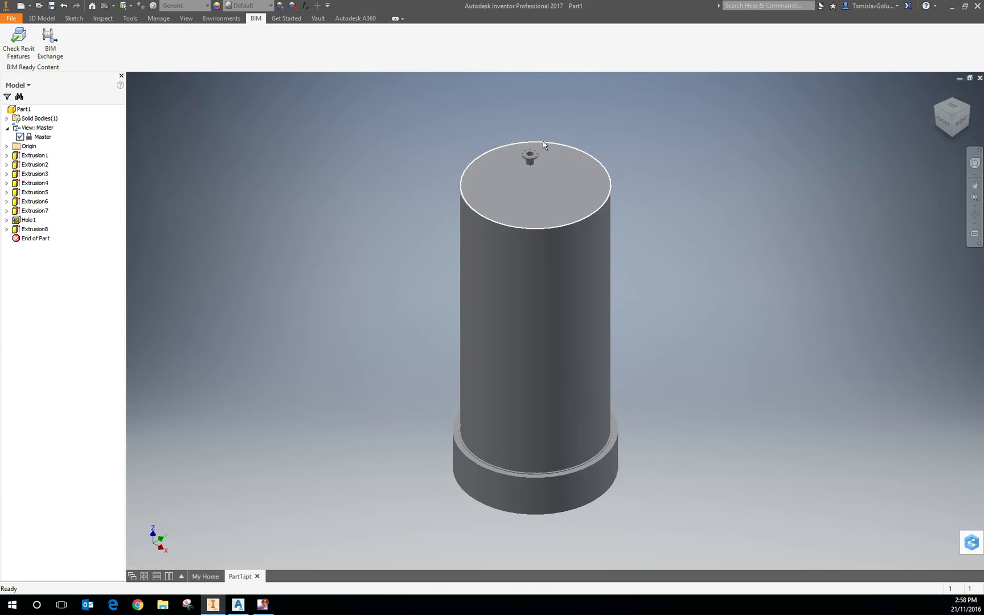
{"action": "scroll", "coordinate": [530, 131], "scroll_direction": "down", "scroll_amount": 2}
{"action": "scroll", "coordinate": [529, 126], "scroll_direction": "up", "scroll_amount": 5}
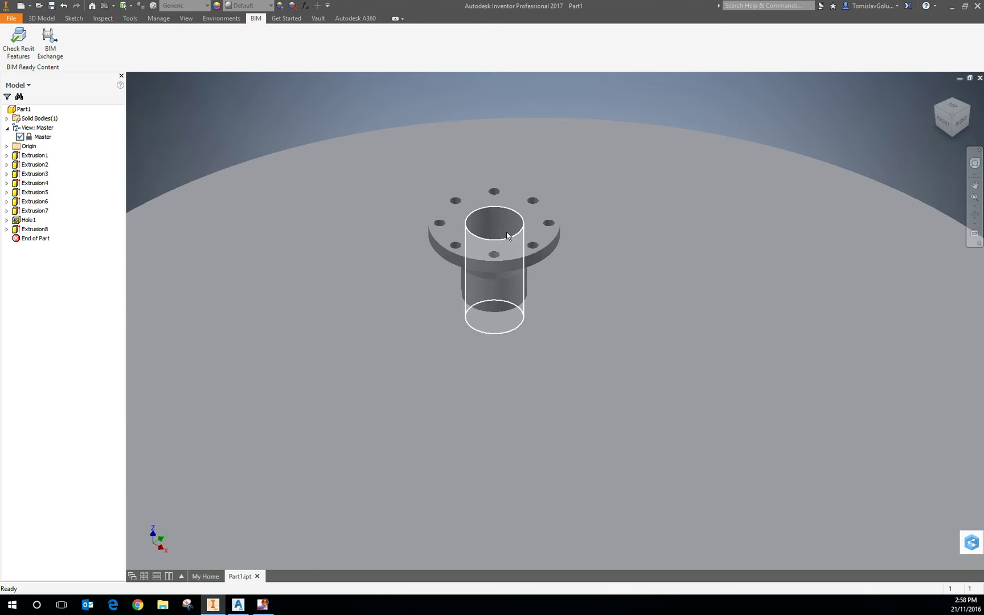
{"action": "scroll", "coordinate": [485, 212], "scroll_direction": "down", "scroll_amount": 5}
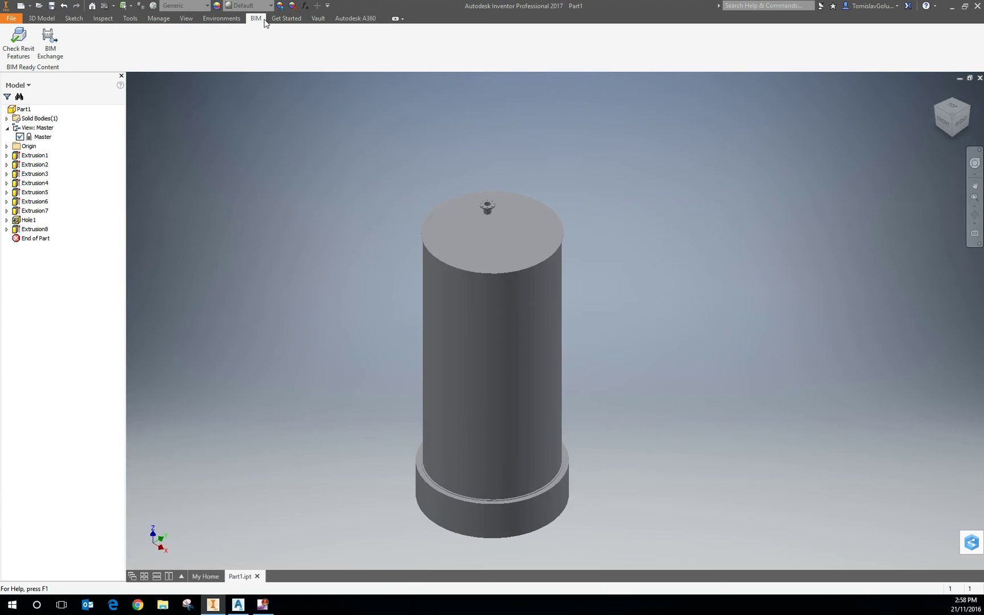
{"action": "left_click", "coordinate": [50, 41]}
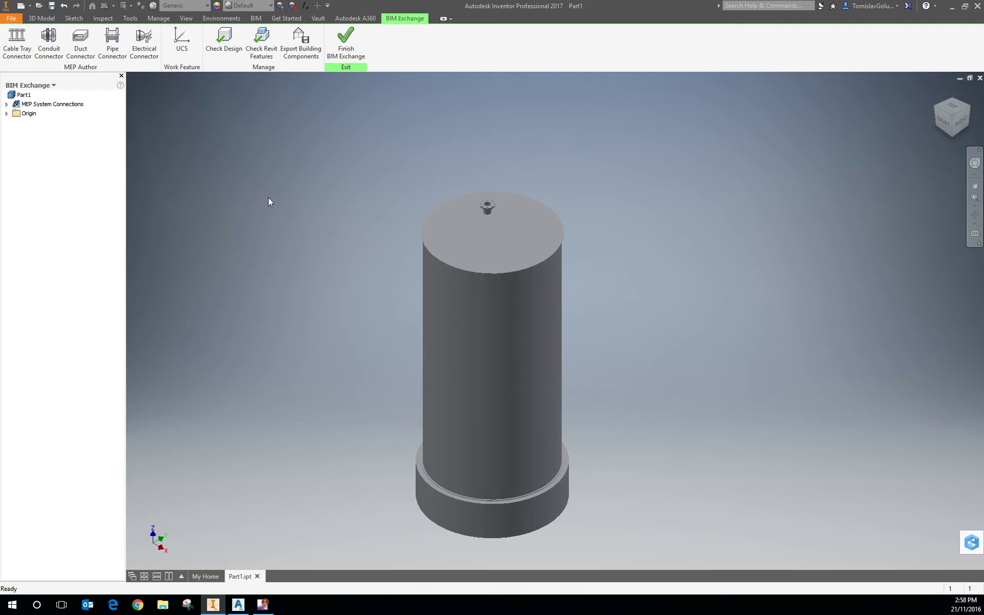
{"action": "scroll", "coordinate": [489, 210], "scroll_direction": "down", "scroll_amount": 5}
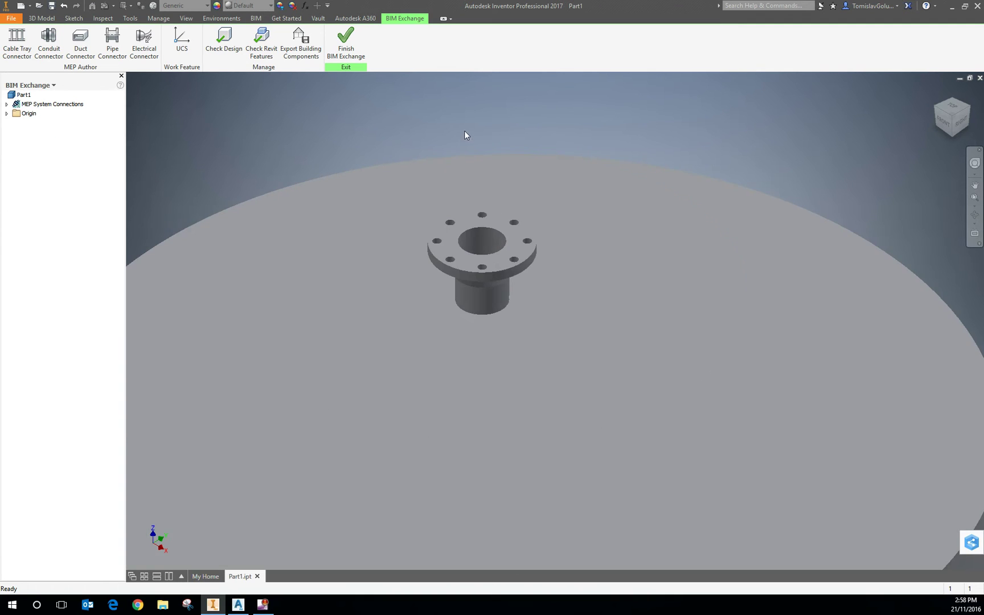
{"action": "left_click", "coordinate": [112, 41]}
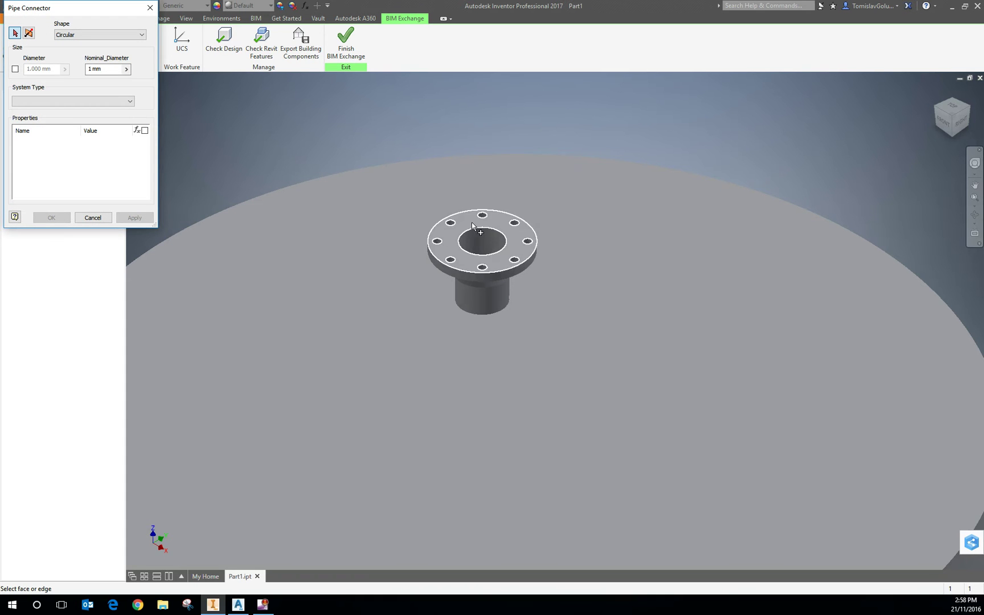
Step: Place the connector on the flange bore pointing upward, with diameter enabled and system type Other
{"action": "left_click", "coordinate": [479, 228]}
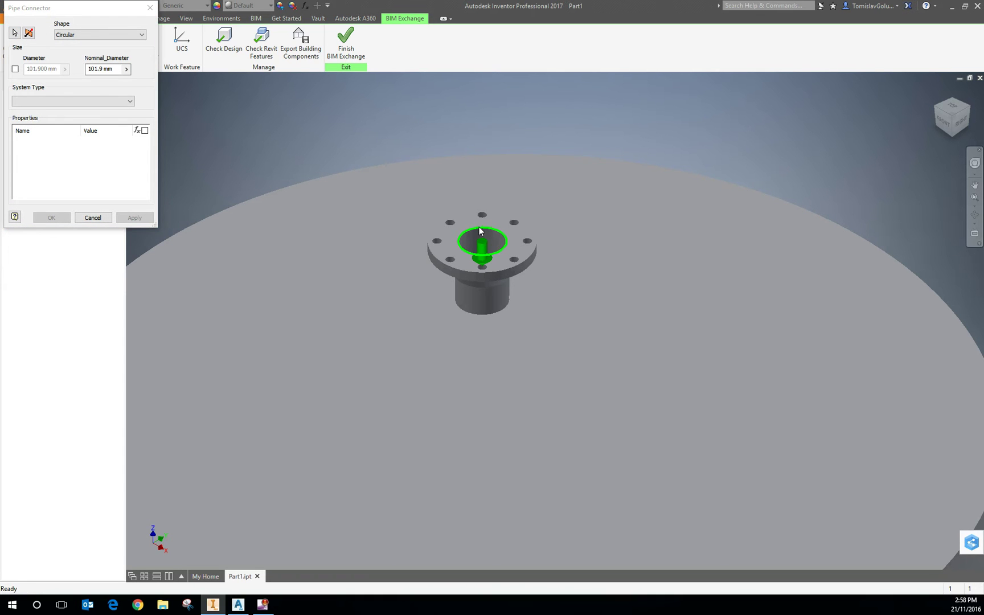
{"action": "left_click", "coordinate": [29, 33]}
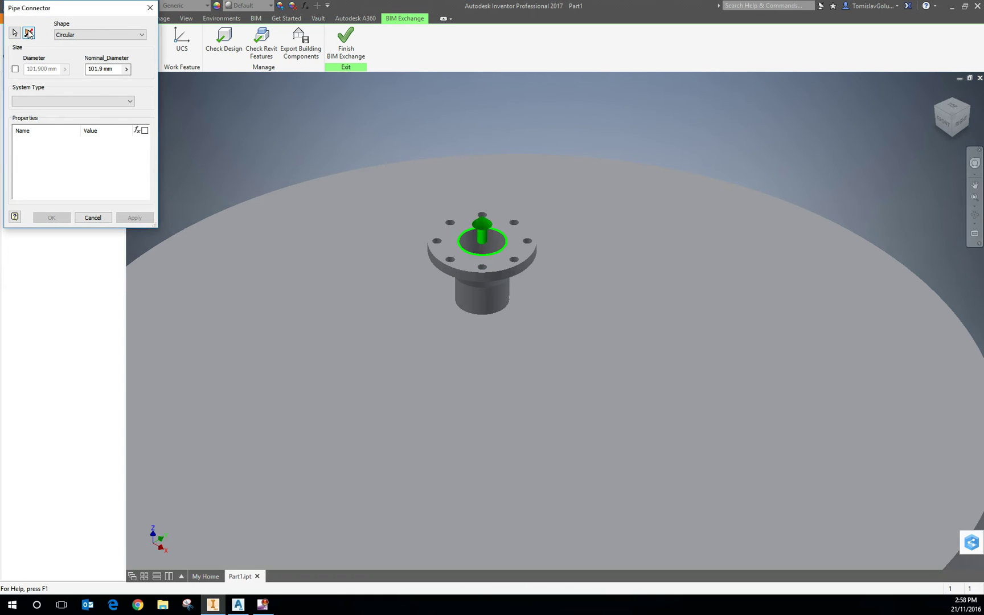
{"action": "left_click", "coordinate": [15, 69]}
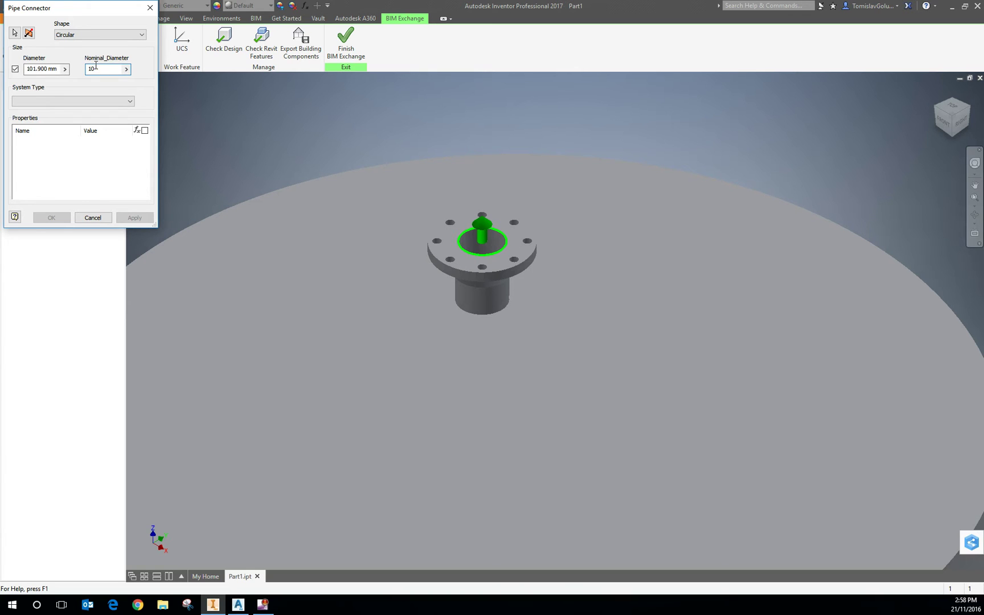
{"action": "left_click", "coordinate": [63, 101]}
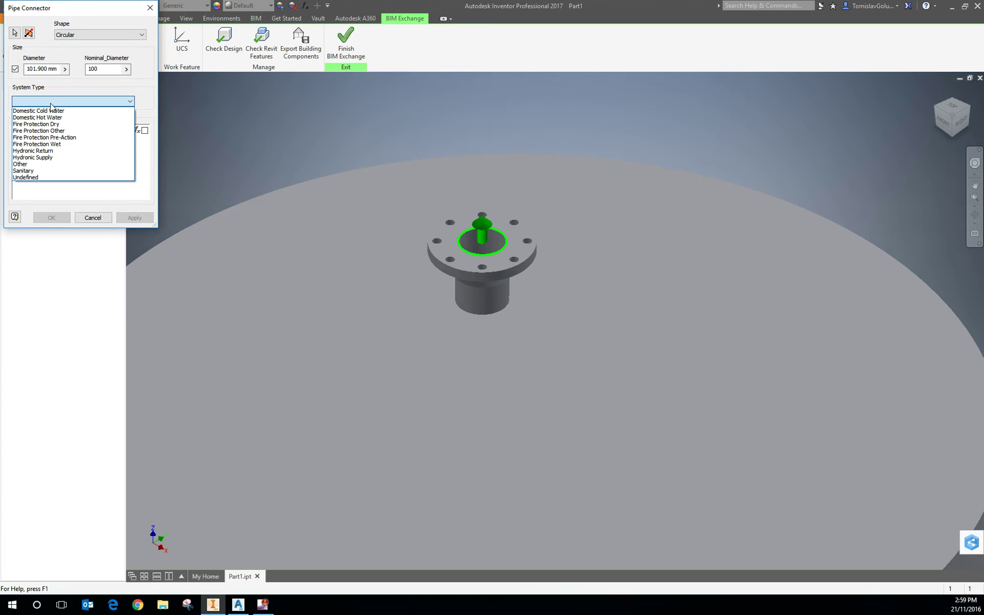
{"action": "left_click", "coordinate": [34, 164]}
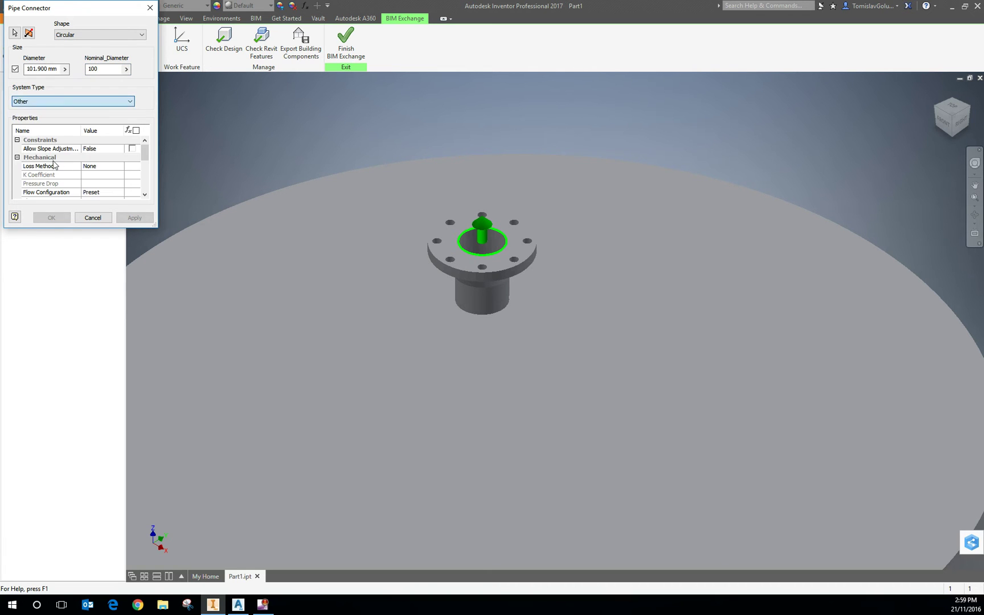
Step: Set the connector's connection type to Flange and flow direction to Out, then confirm
{"action": "left_click_drag", "start_coordinate": [152, 224], "coordinate": [203, 331]}
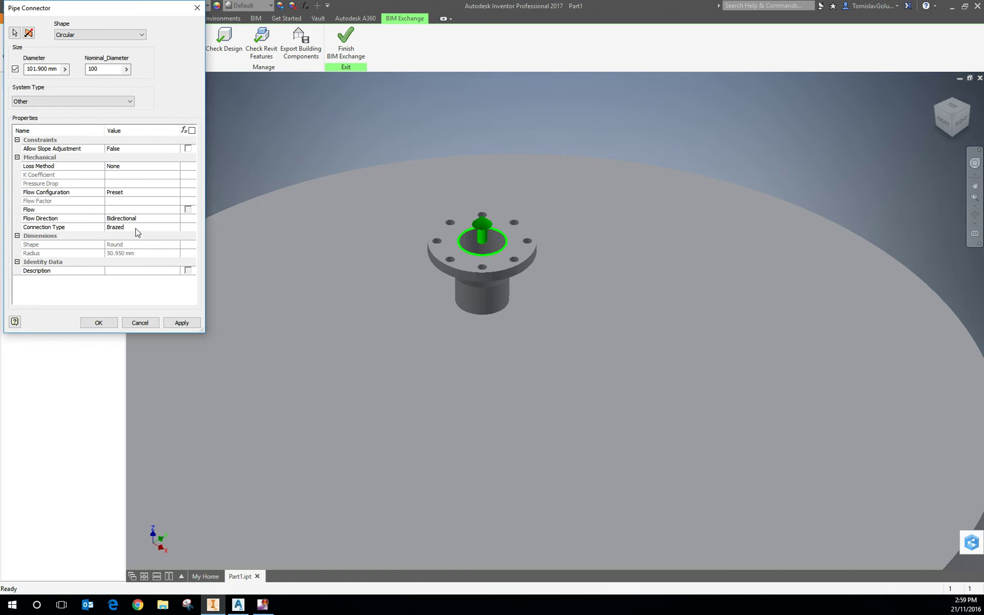
{"action": "left_click", "coordinate": [170, 230]}
{"action": "left_click", "coordinate": [178, 228]}
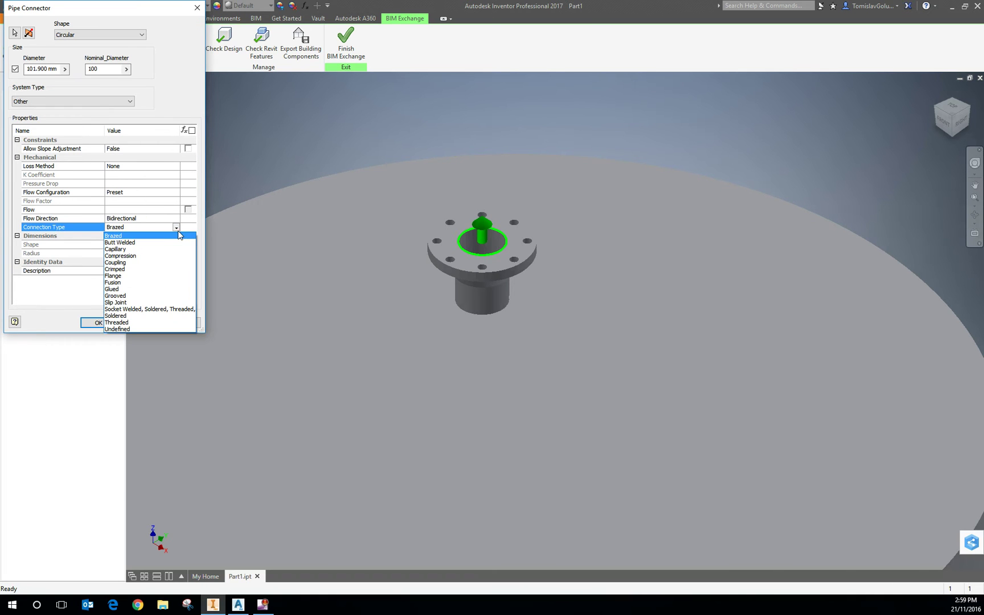
{"action": "left_click", "coordinate": [158, 277]}
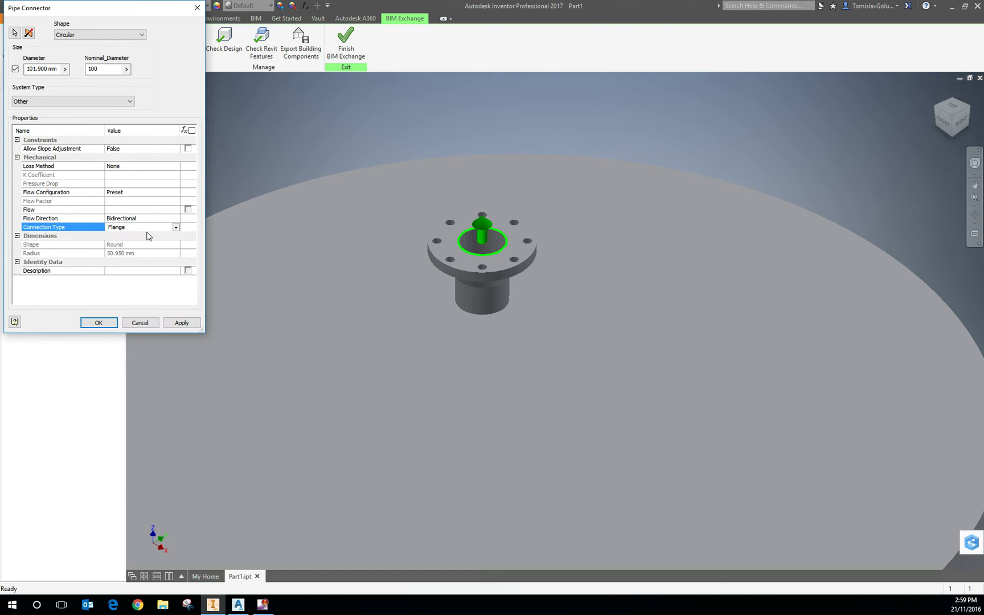
{"action": "left_click", "coordinate": [175, 219]}
{"action": "left_click", "coordinate": [178, 245]}
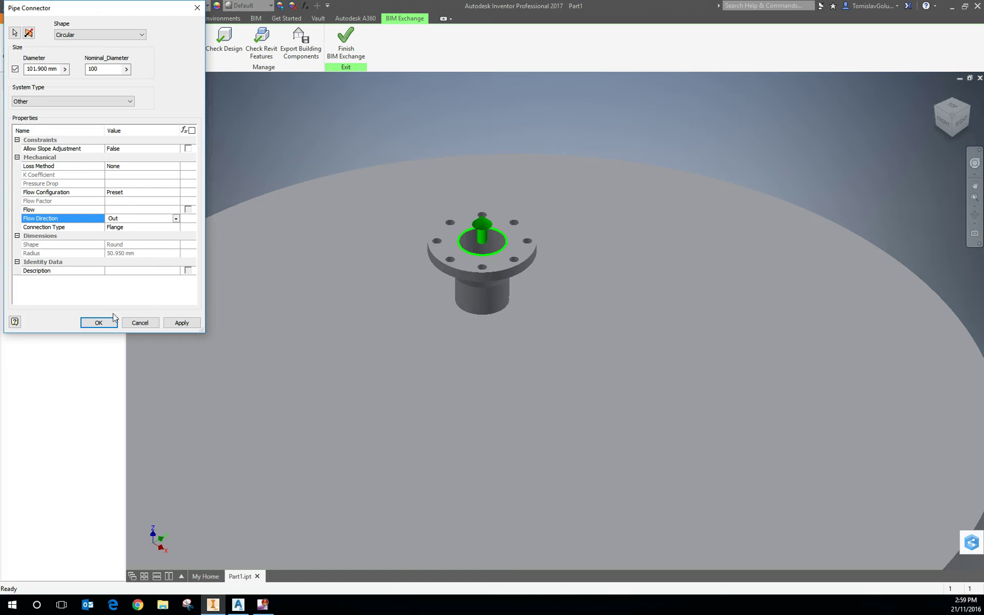
{"action": "left_click", "coordinate": [99, 325]}
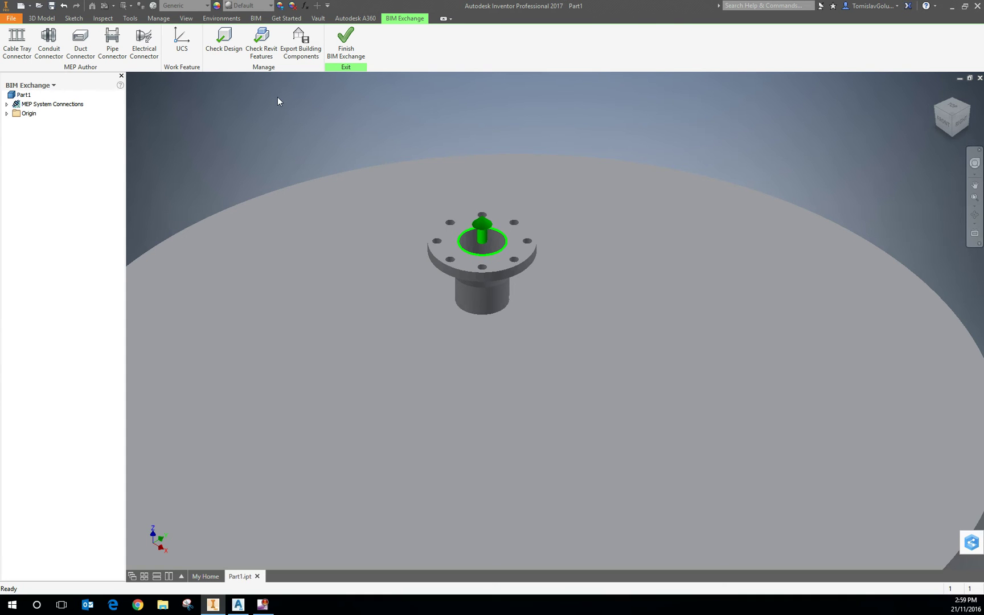
Step: Export the tank as a building component using Autodesk Exchange Files (*.adsk)
{"action": "left_click", "coordinate": [302, 54]}
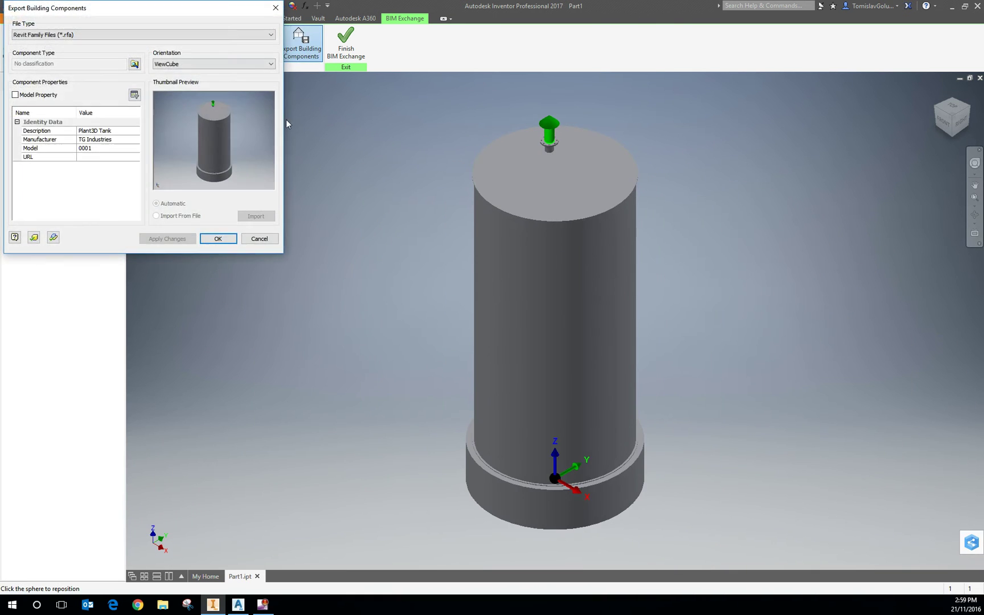
{"action": "left_click", "coordinate": [369, 195]}
{"action": "left_click", "coordinate": [357, 211]}
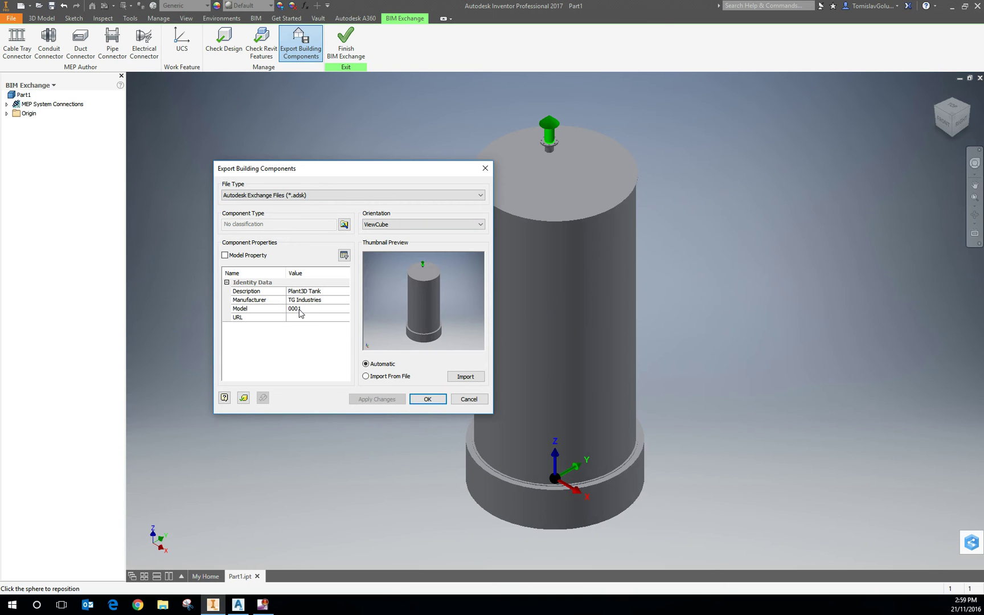
{"action": "left_click", "coordinate": [438, 402]}
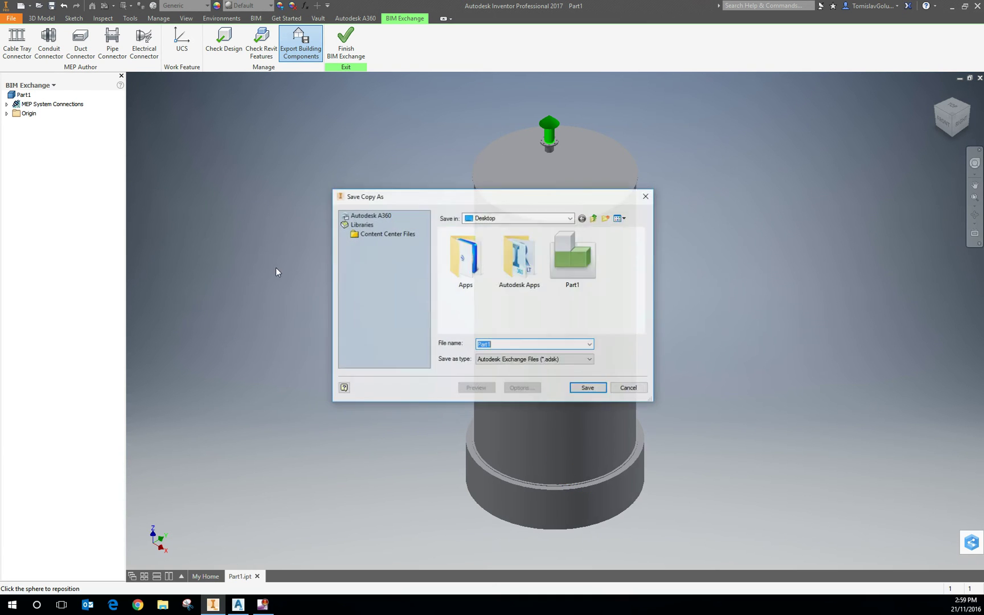
Step: Save the export as Part1 on the Desktop, overwriting the old file, and view the translation report
{"action": "left_click", "coordinate": [586, 389]}
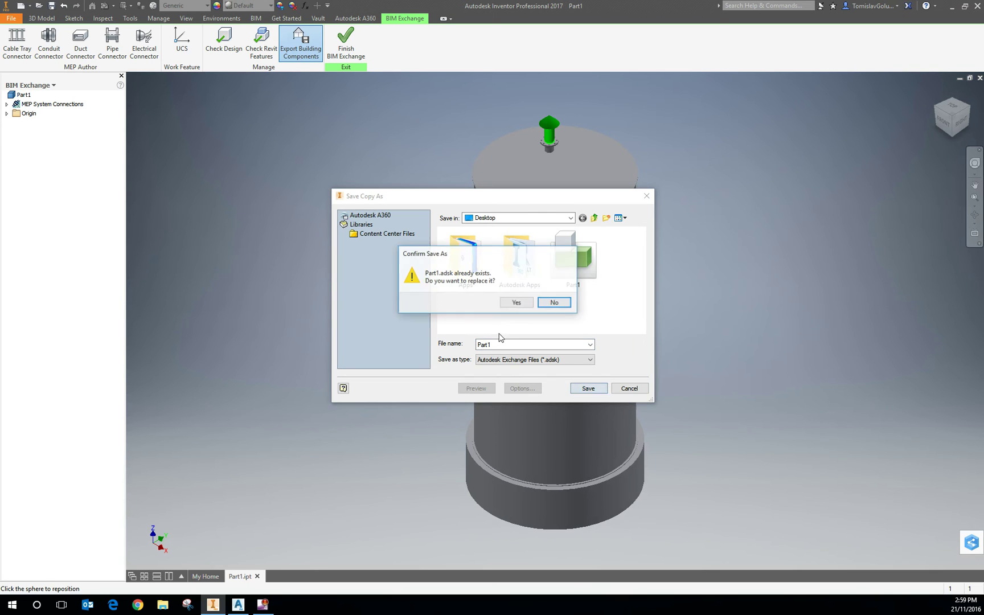
{"action": "left_click", "coordinate": [515, 306]}
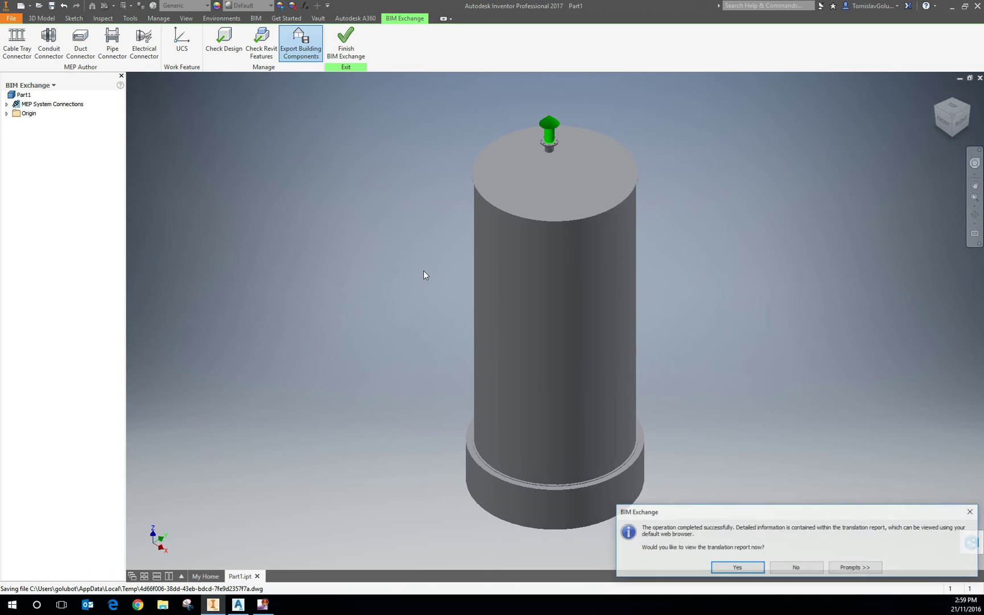
{"action": "left_click", "coordinate": [737, 568]}
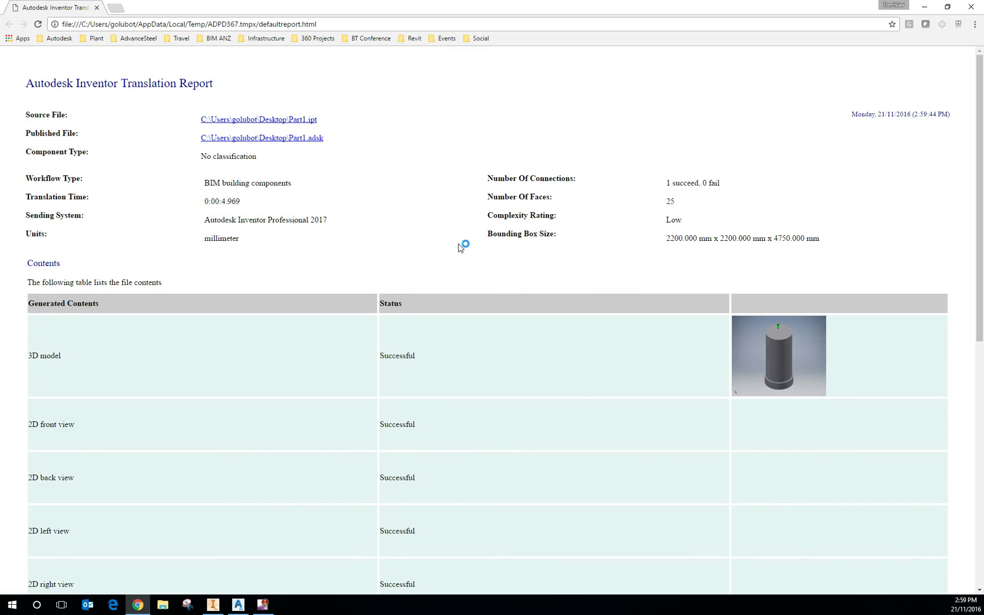
Step: Review the translation report in Chrome, then minimize the browser
{"action": "scroll", "coordinate": [461, 246], "scroll_direction": "down", "scroll_amount": 3}
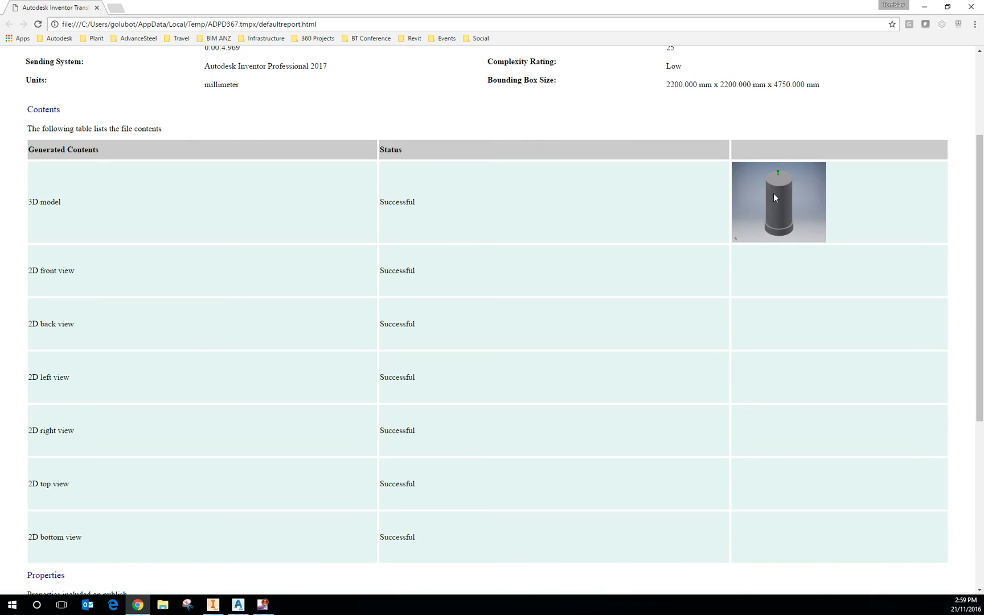
{"action": "scroll", "coordinate": [622, 231], "scroll_direction": "down", "scroll_amount": 2}
{"action": "scroll", "coordinate": [533, 360], "scroll_direction": "down", "scroll_amount": 4}
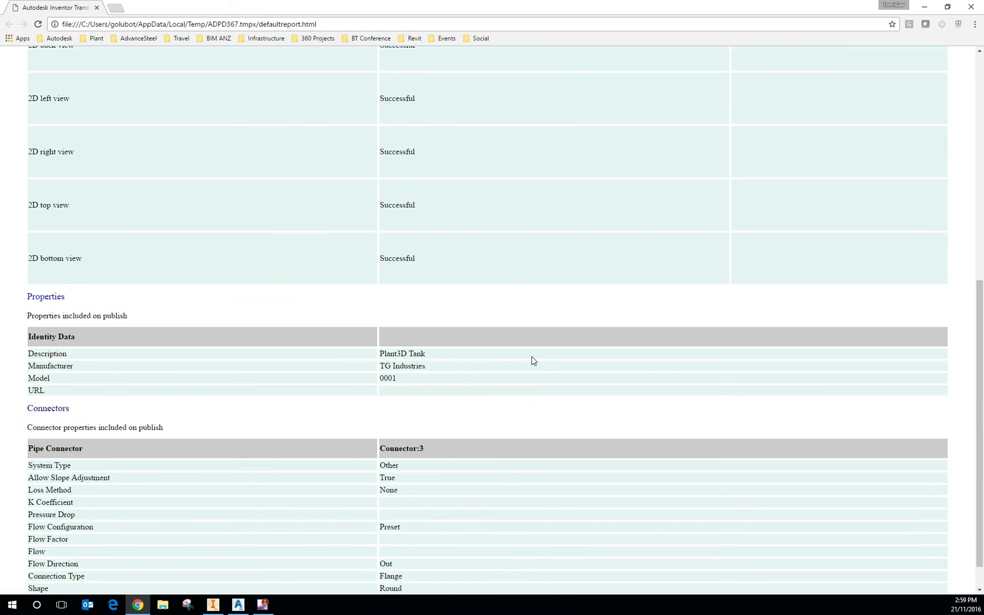
{"action": "scroll", "coordinate": [533, 360], "scroll_direction": "up", "scroll_amount": 10}
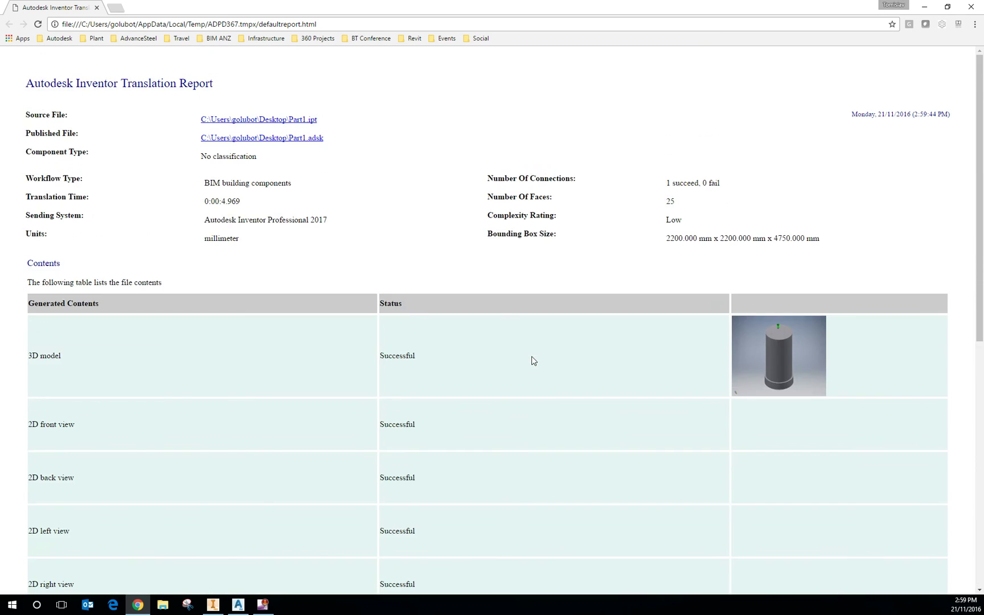
{"action": "left_click", "coordinate": [924, 7]}
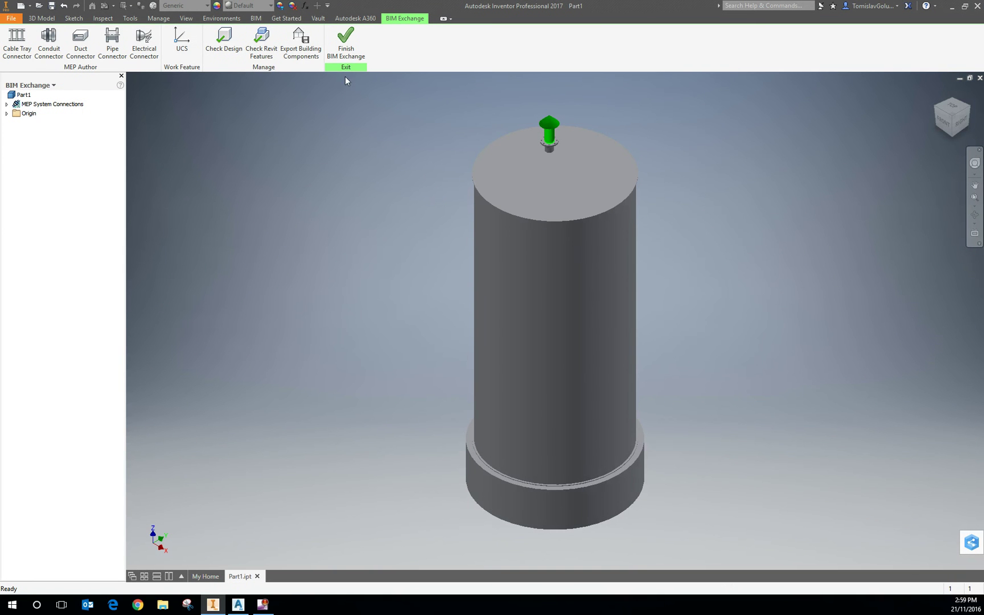
Step: Finish the BIM Exchange in Inventor and switch to AutoCAD Plant 3D's Equipment.dwg
{"action": "left_click", "coordinate": [346, 40]}
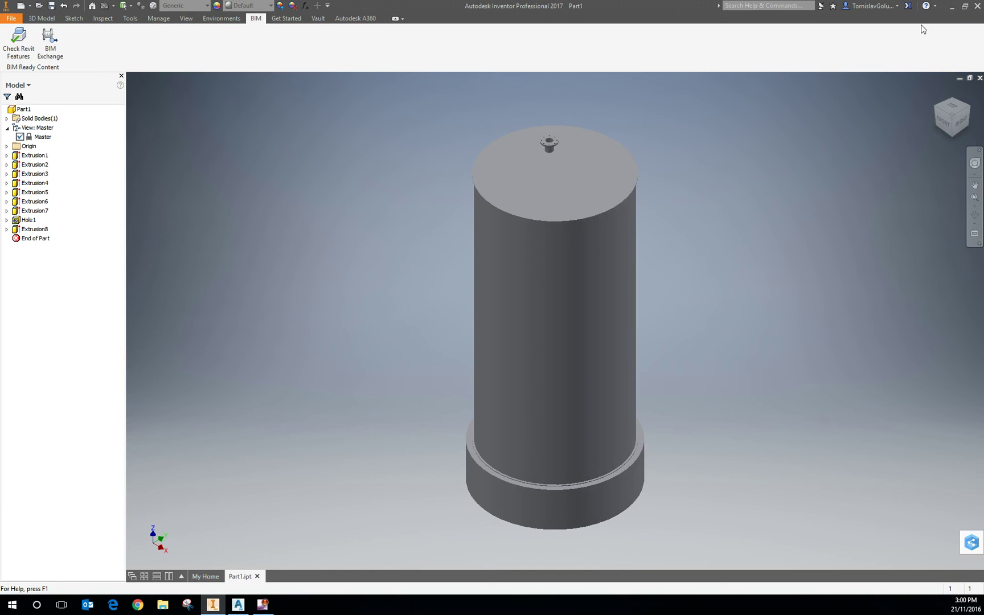
{"action": "left_click", "coordinate": [952, 7]}
{"action": "left_click", "coordinate": [238, 604]}
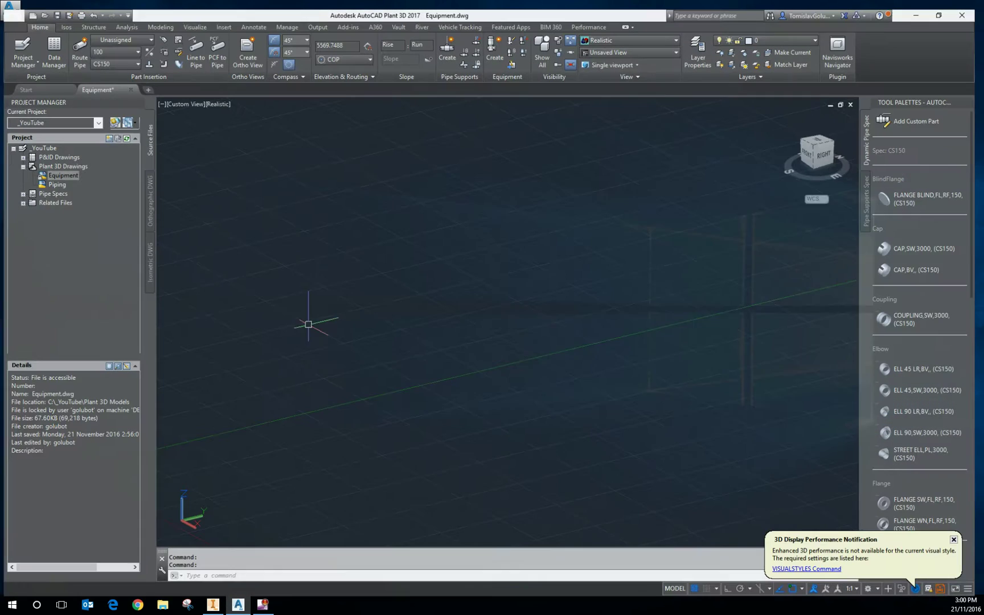
Step: Convert Part1.adsk into Plant 3D equipment at insertion point 0,0, classified as Misc Equipment
{"action": "middle_click_drag", "start_coordinate": [336, 251], "coordinate": [369, 264]}
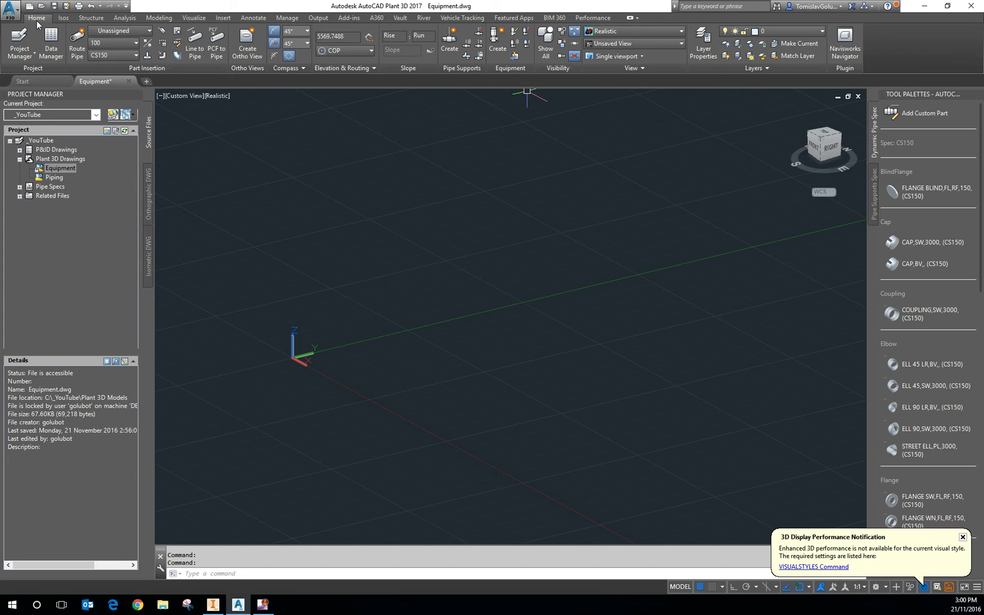
{"action": "left_click", "coordinate": [514, 59]}
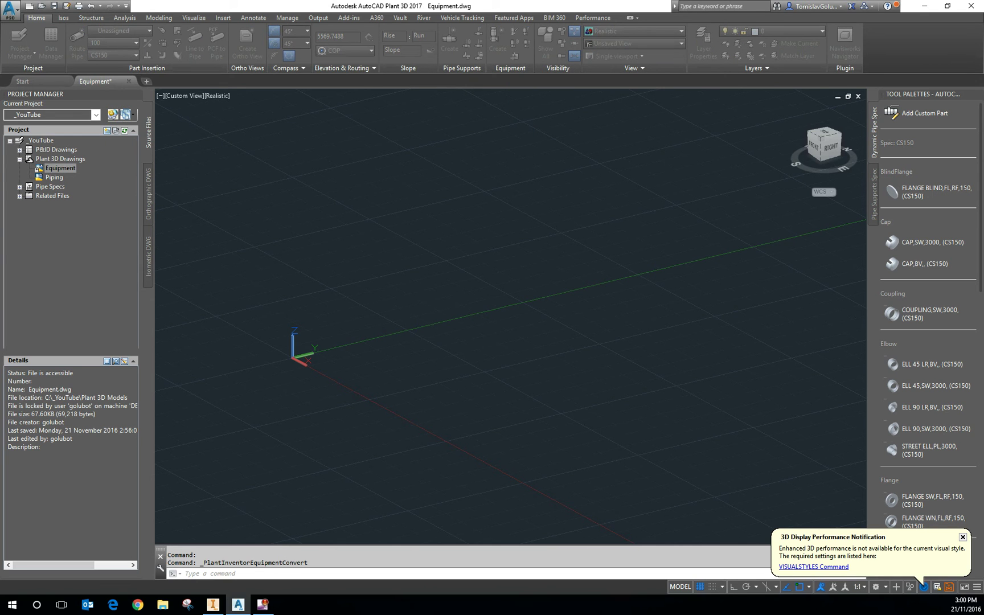
{"action": "left_click", "coordinate": [538, 363]}
{"action": "left_click", "coordinate": [732, 418]}
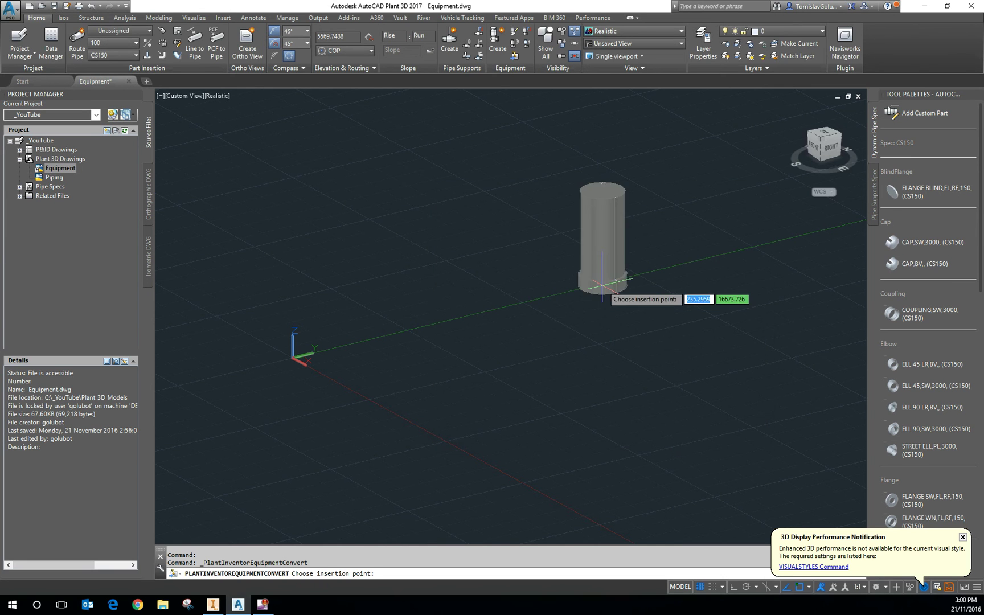
{"action": "type", "text": "0,0"}
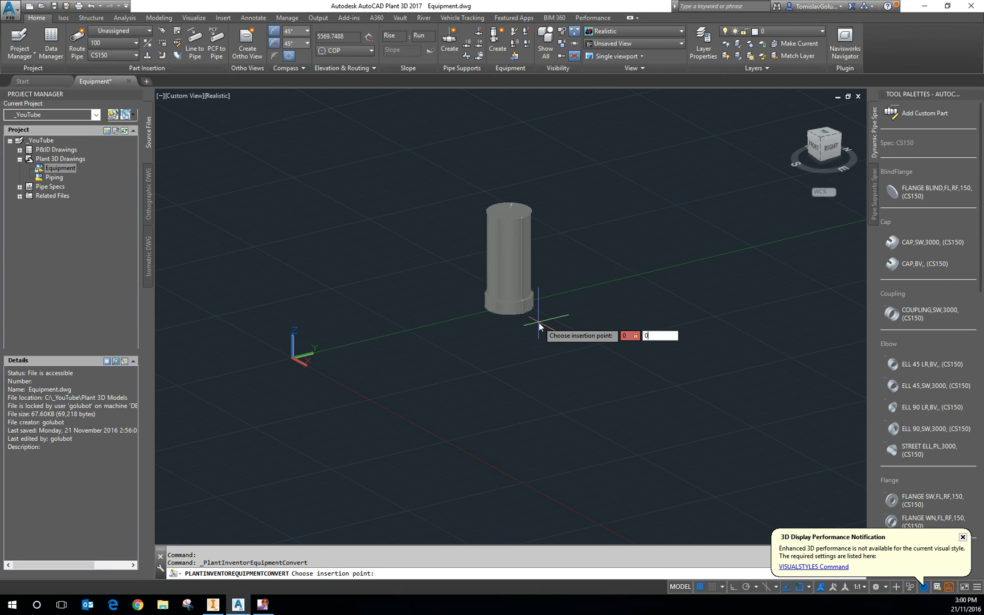
{"action": "key", "text": "Return"}
{"action": "key", "text": "Return"}
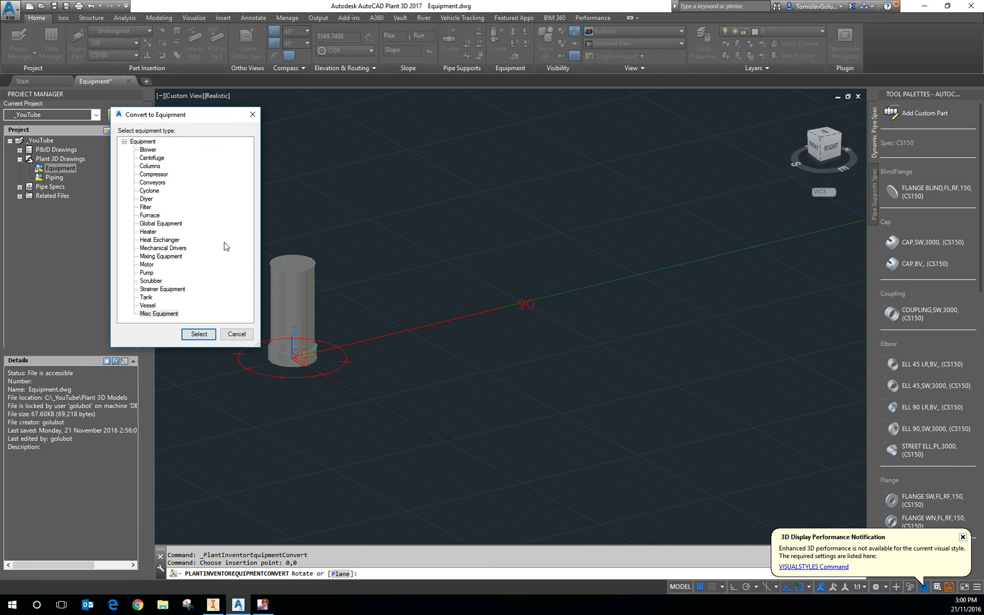
{"action": "left_click", "coordinate": [164, 314]}
Step: Finish the equipment conversion and switch the viewport to 2D Wireframe
{"action": "left_click", "coordinate": [199, 334]}
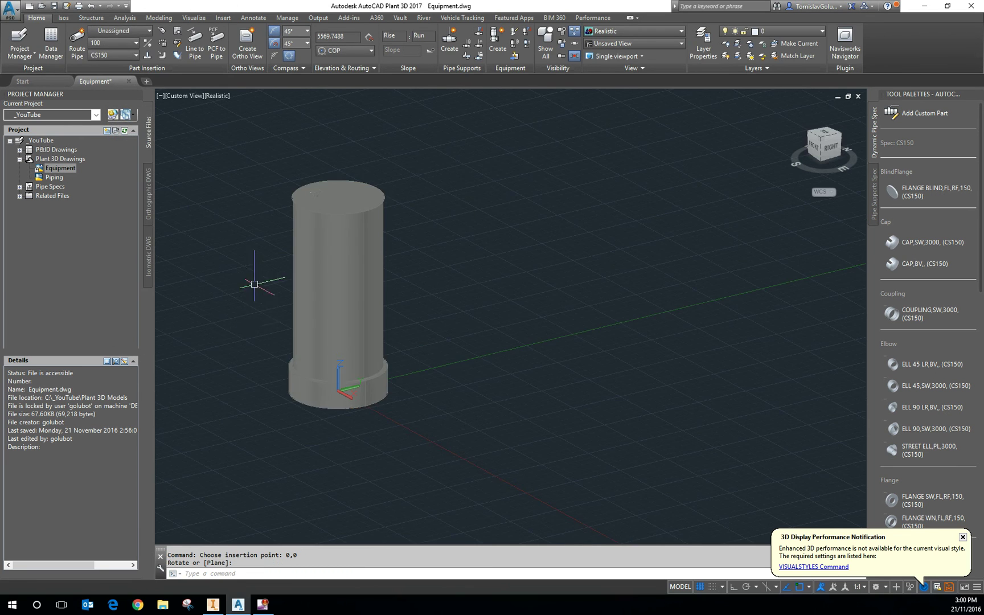
{"action": "scroll", "coordinate": [287, 166], "scroll_direction": "up", "scroll_amount": 5}
{"action": "scroll", "coordinate": [331, 221], "scroll_direction": "up", "scroll_amount": 4}
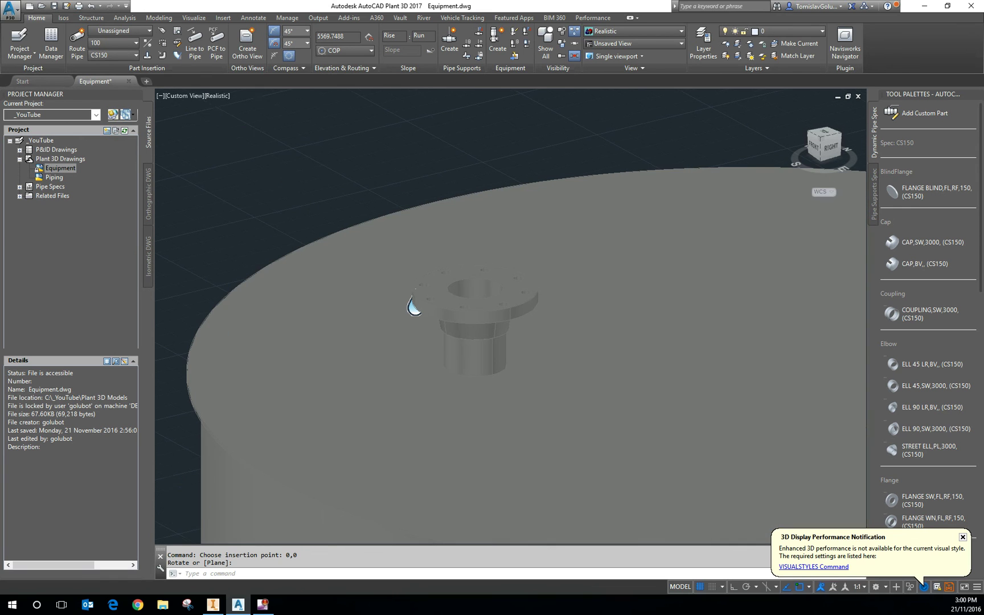
{"action": "left_click", "coordinate": [217, 96]}
{"action": "left_click", "coordinate": [253, 121]}
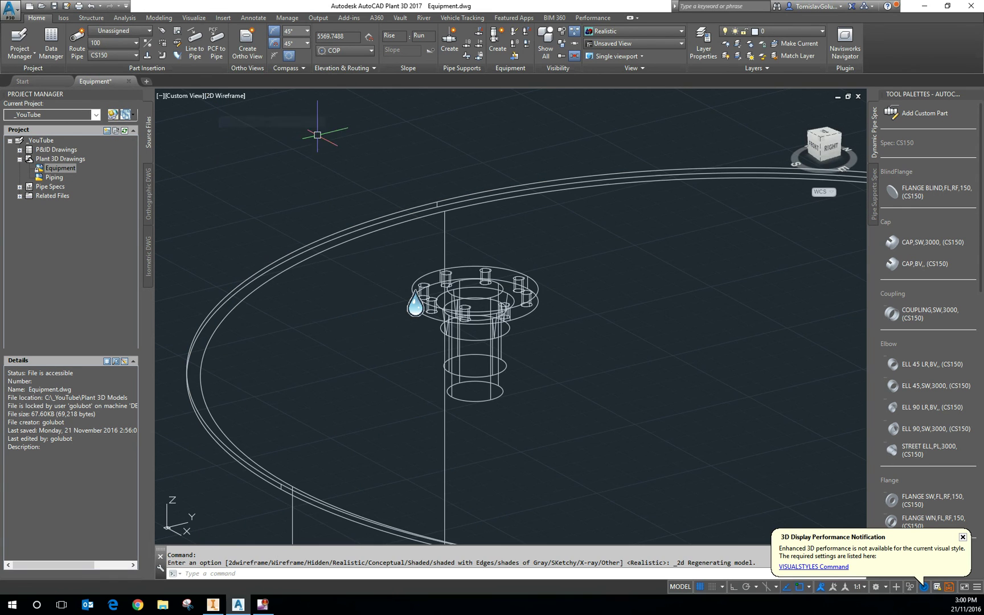
Step: Select the tank and open the edit settings for its nozzle
{"action": "scroll", "coordinate": [534, 336], "scroll_direction": "down", "scroll_amount": 4}
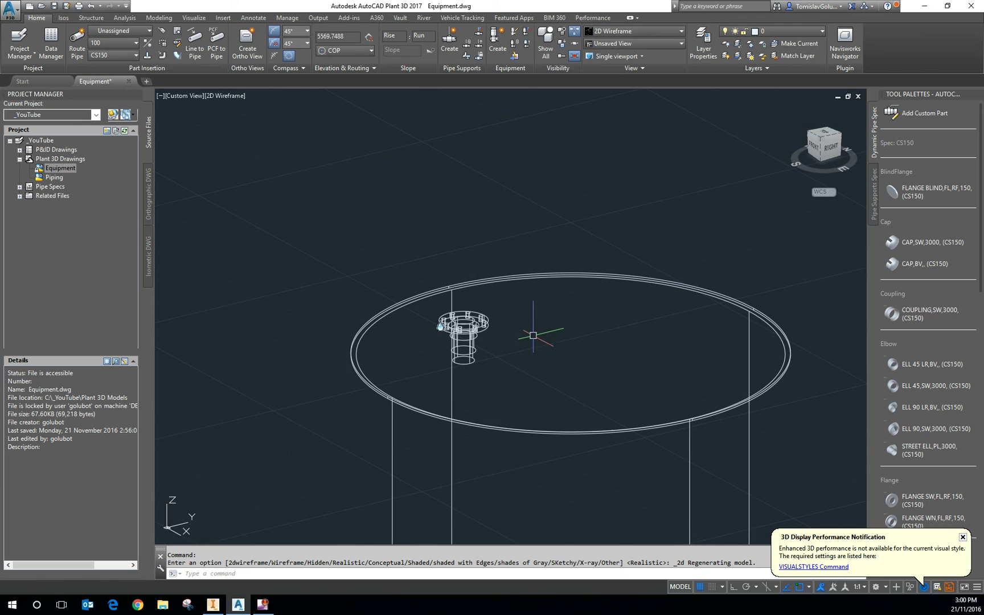
{"action": "scroll", "coordinate": [492, 341], "scroll_direction": "up", "scroll_amount": 2}
{"action": "left_click", "coordinate": [459, 316]}
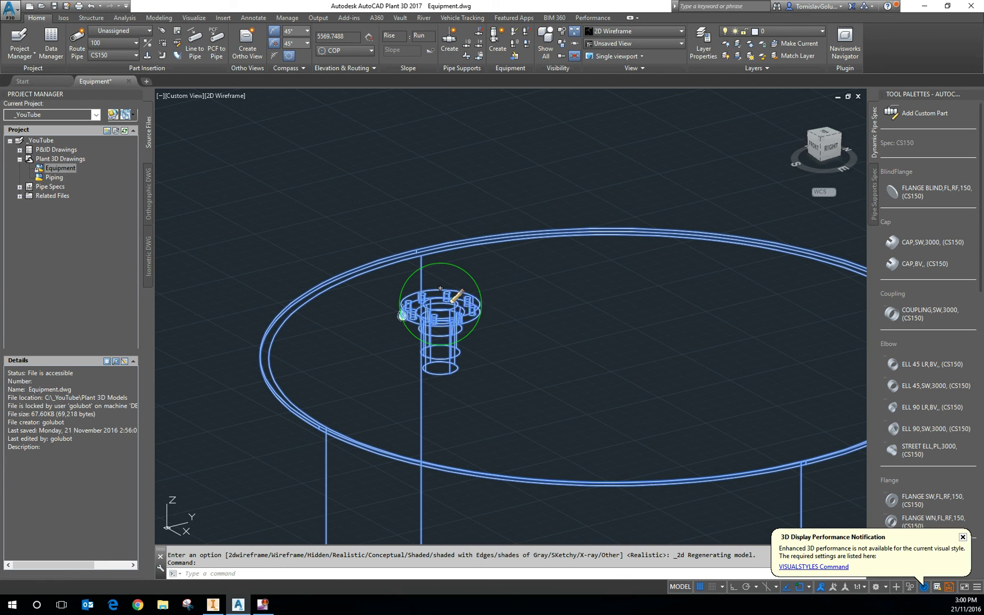
{"action": "left_click", "coordinate": [458, 295]}
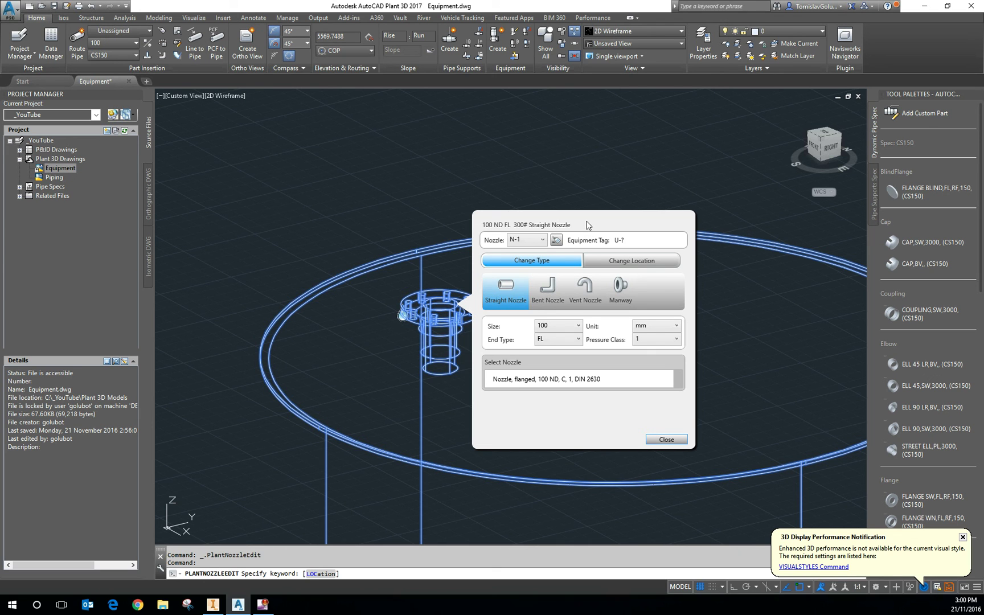
Step: Set the nozzle to inch units, pressure class 150, and the 4" ND RF ASME B16.5 flanged type
{"action": "left_click", "coordinate": [668, 324]}
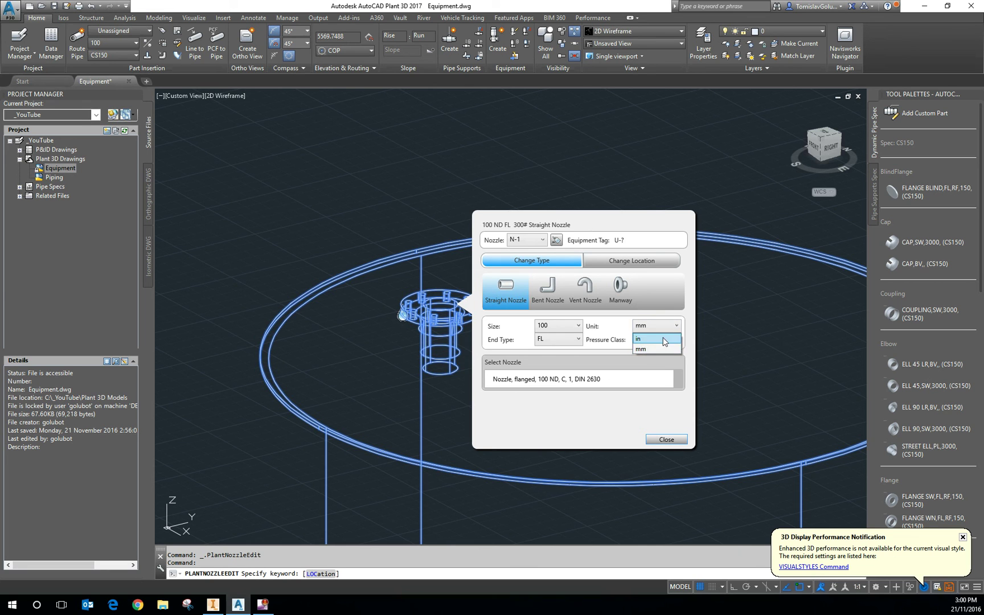
{"action": "left_click", "coordinate": [665, 345]}
{"action": "left_click", "coordinate": [667, 340]}
{"action": "left_click", "coordinate": [668, 365]}
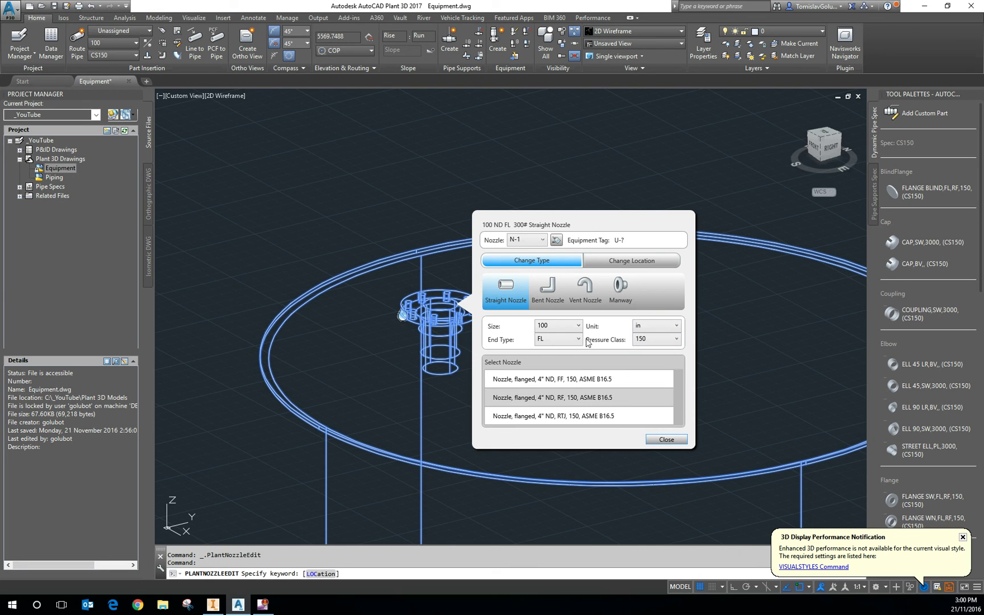
{"action": "left_click", "coordinate": [569, 398]}
{"action": "left_click", "coordinate": [678, 441]}
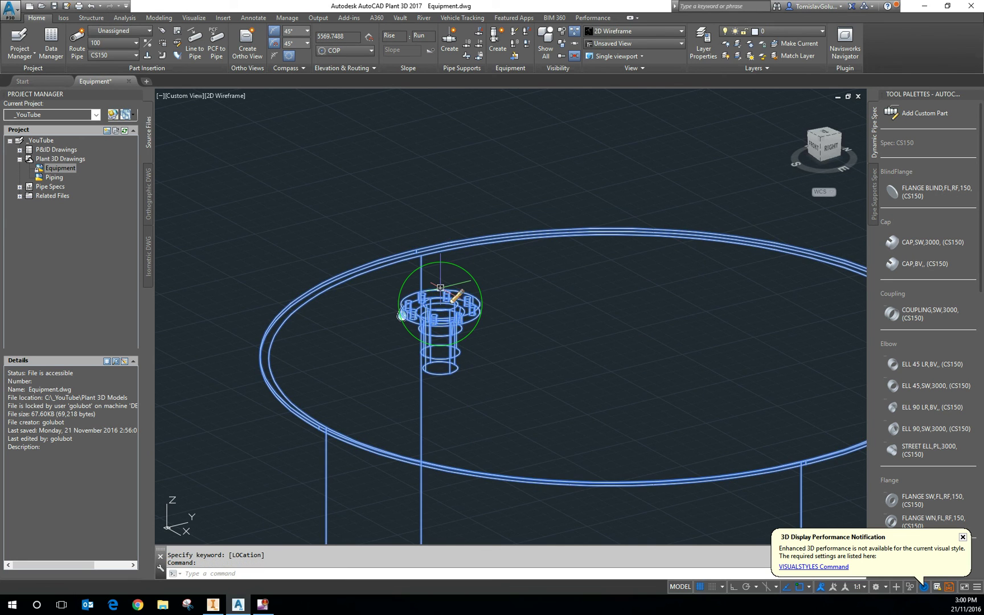
Step: Route a pipe vertically up from the tank nozzle, then turn it up-left through an elbow
{"action": "left_click", "coordinate": [440, 288]}
{"action": "scroll", "coordinate": [556, 360], "scroll_direction": "down", "scroll_amount": 3}
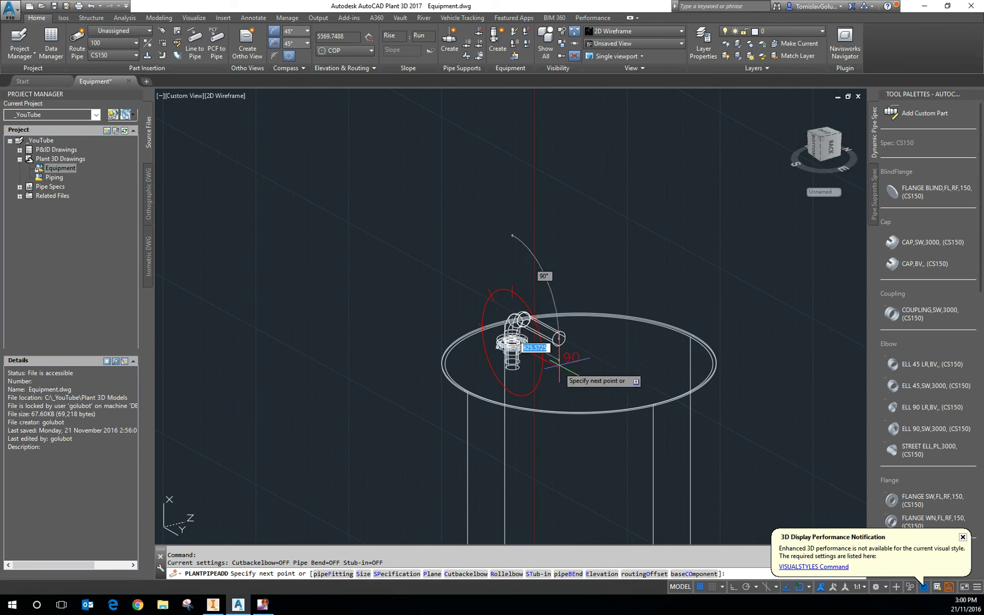
{"action": "left_click", "coordinate": [503, 260]}
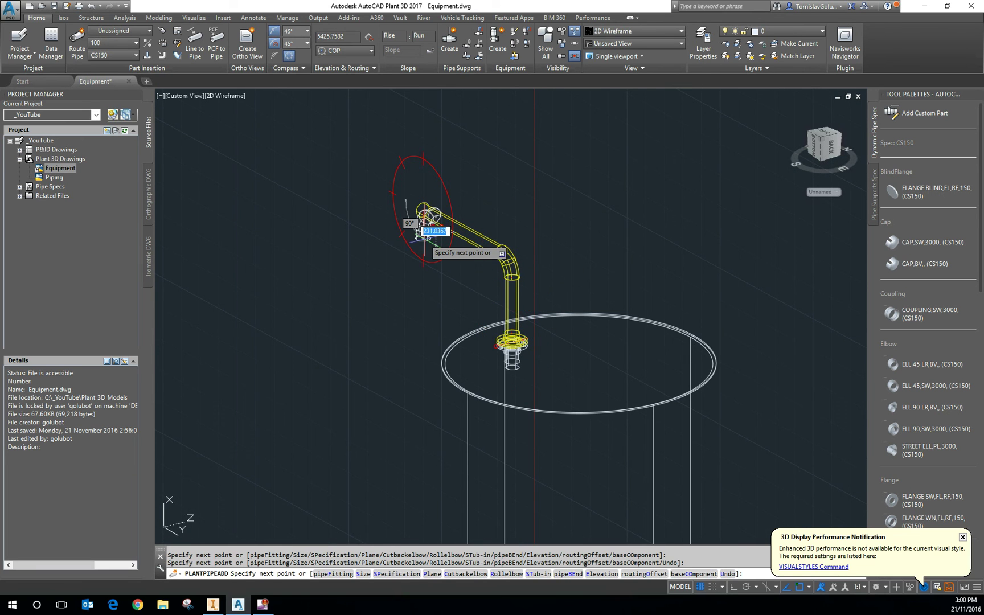
{"action": "left_click", "coordinate": [423, 211]}
{"action": "key", "text": "Escape"}
{"action": "key", "text": "Escape"}
Step: Switch the viewport to Realistic and orbit around the nozzle flange
{"action": "left_click", "coordinate": [234, 96]}
{"action": "left_click", "coordinate": [262, 155]}
{"action": "scroll", "coordinate": [448, 319], "scroll_direction": "up", "scroll_amount": 8}
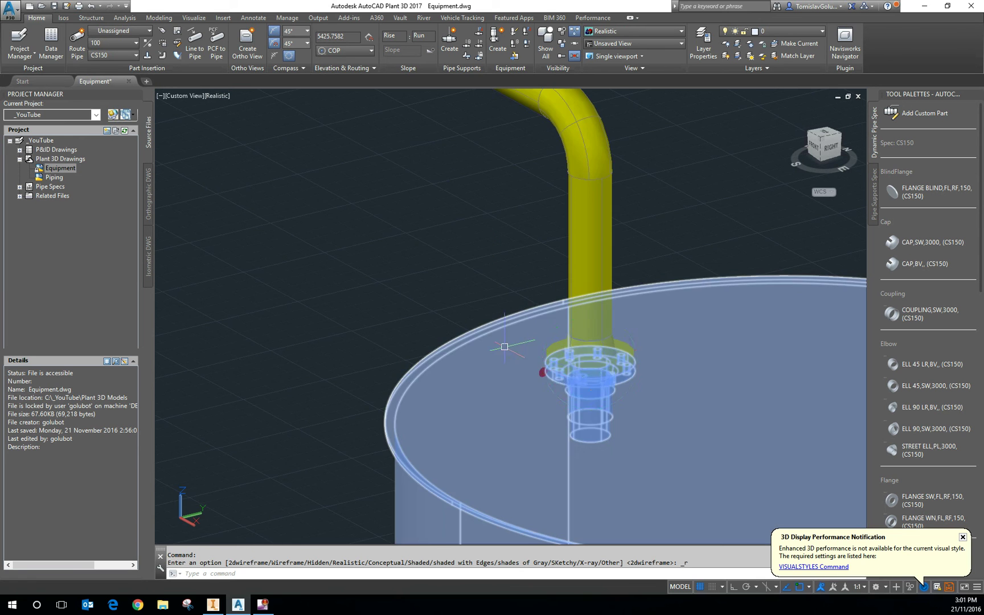
{"action": "middle_click_drag", "start_coordinate": [345, 275], "coordinate": [371, 212], "text": "shift"}
{"action": "scroll", "coordinate": [341, 230], "scroll_direction": "down", "scroll_amount": 10}
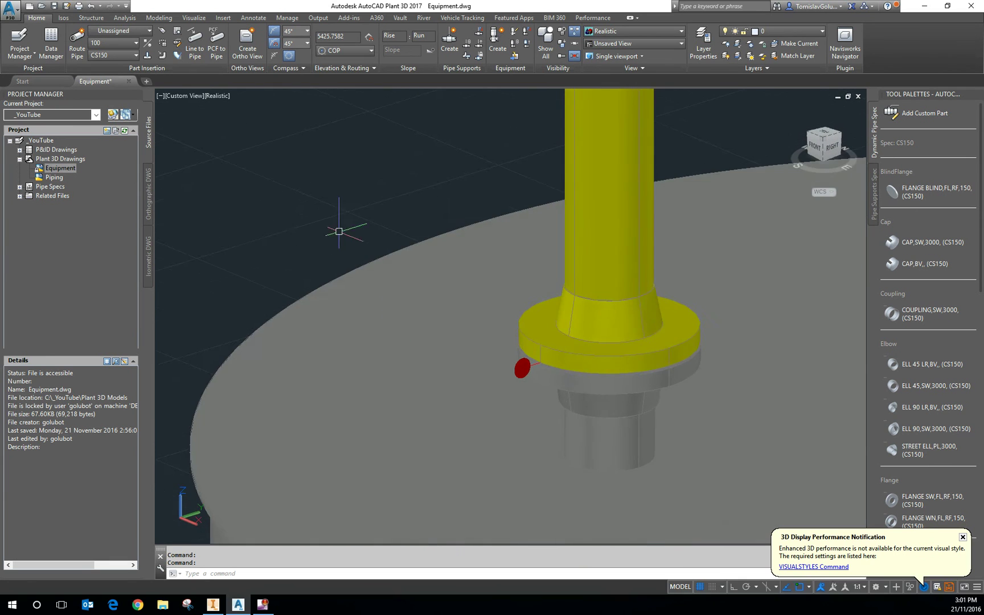